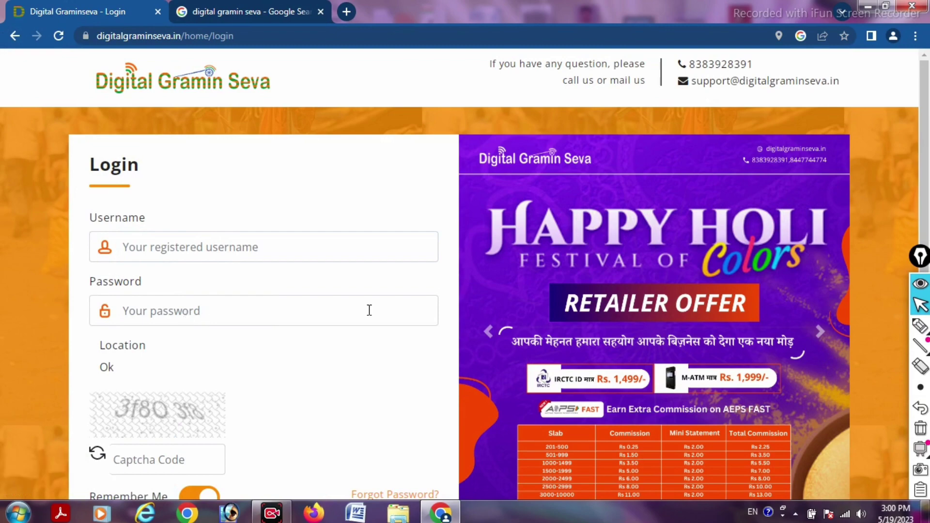
pyautogui.scroll(-2, 370, 309)
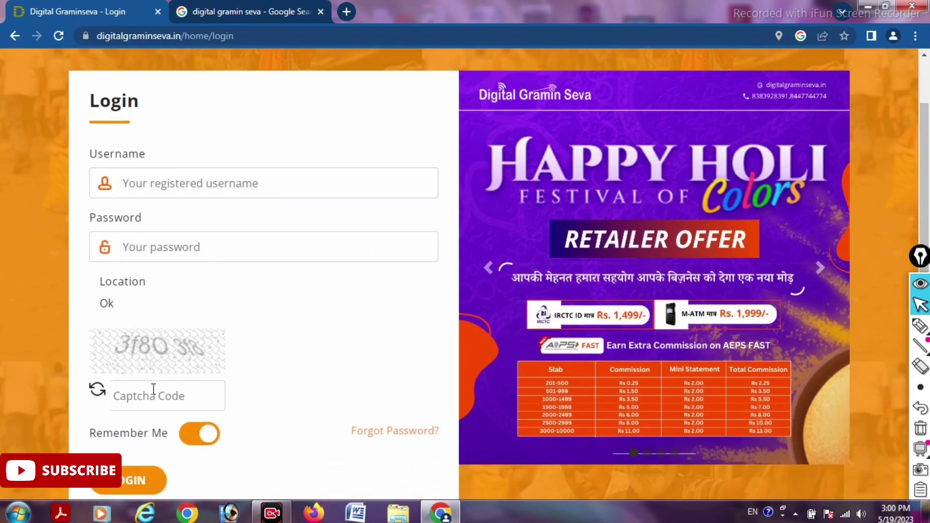
pyautogui.scroll(-2, 276, 399)
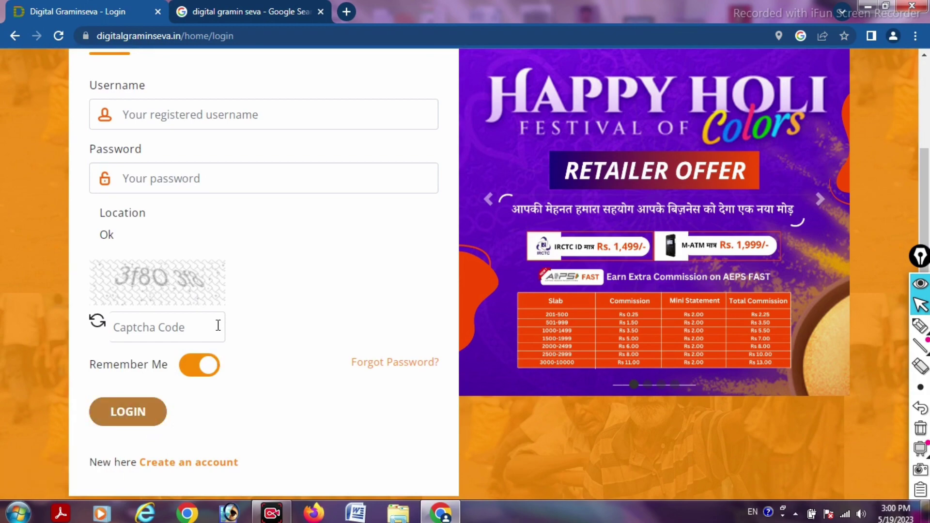
pyautogui.scroll(2, 203, 271)
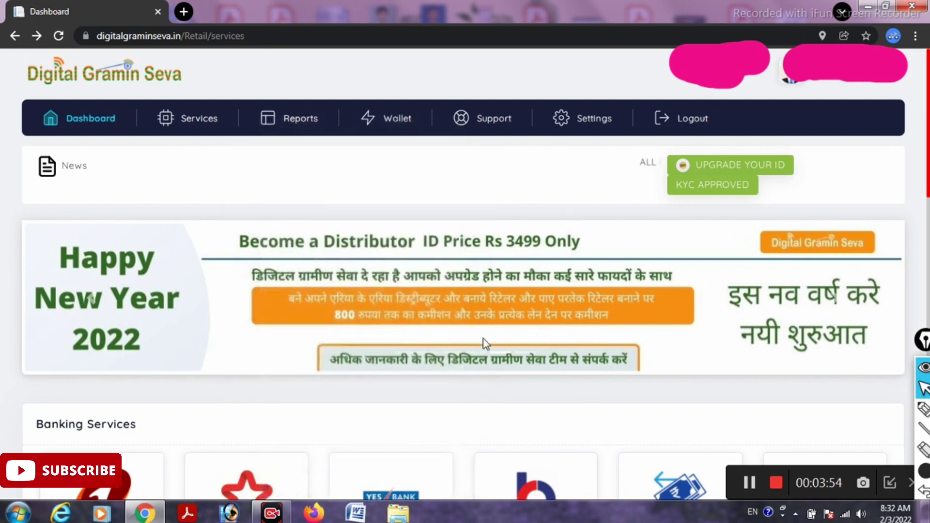
# Open the AEPS ICICI service under Banking Services and switch to its Balance Enquiry form
pyautogui.scroll(-1, 482, 356)
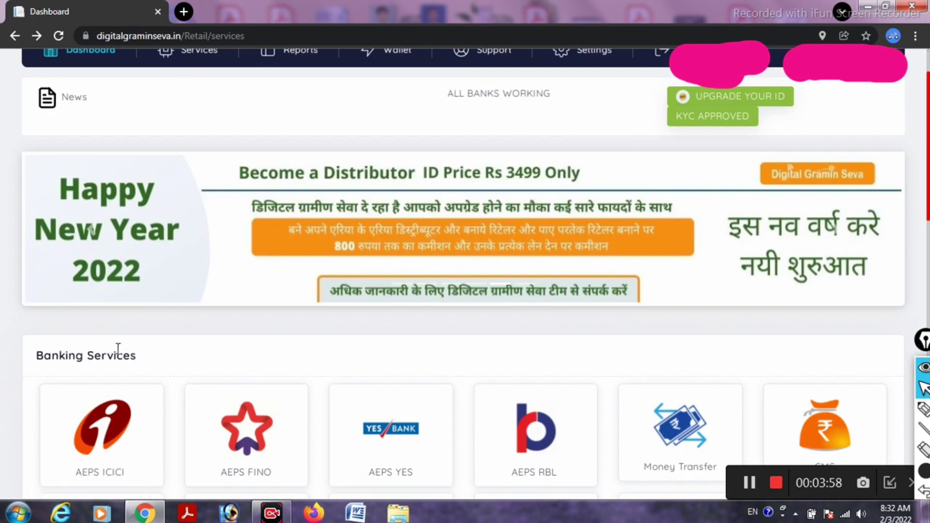
pyautogui.moveTo(135, 356); pyautogui.dragTo(31, 363)
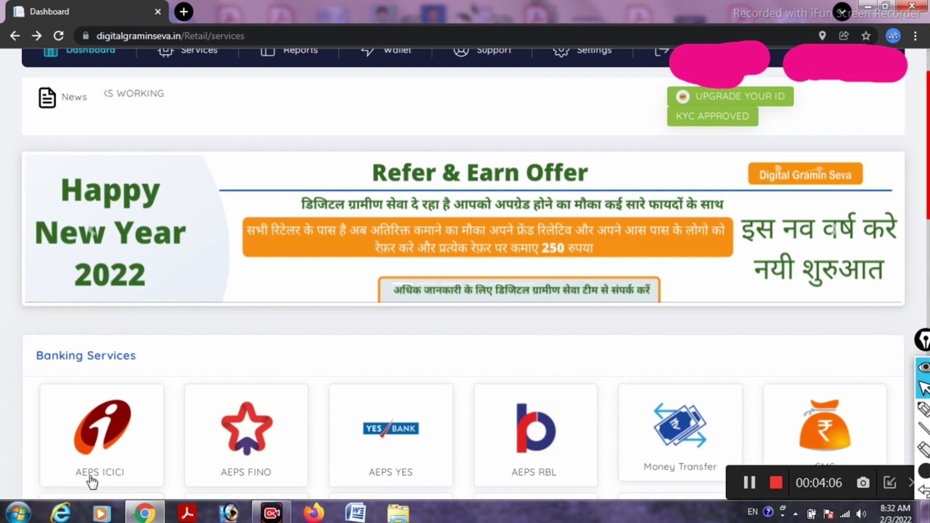
pyautogui.click(111, 438)
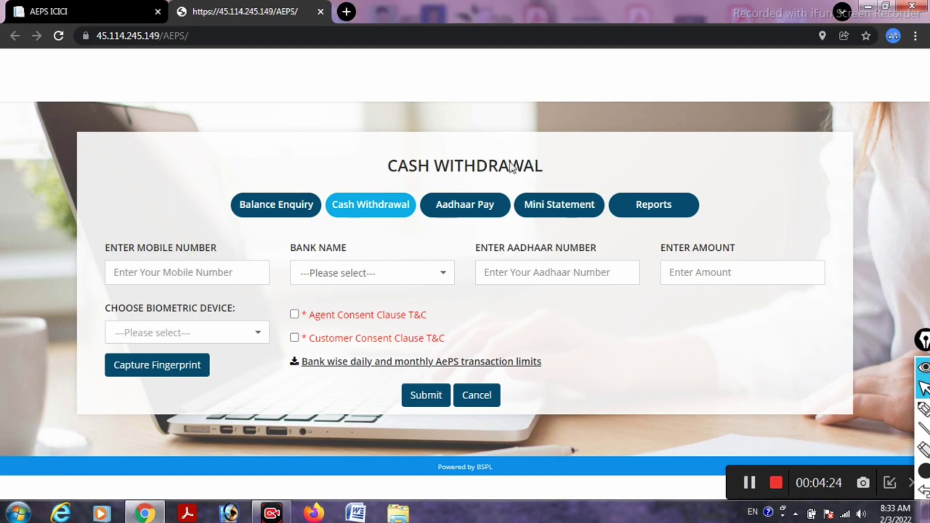
pyautogui.moveTo(489, 162); pyautogui.dragTo(365, 155)
pyautogui.click(319, 172)
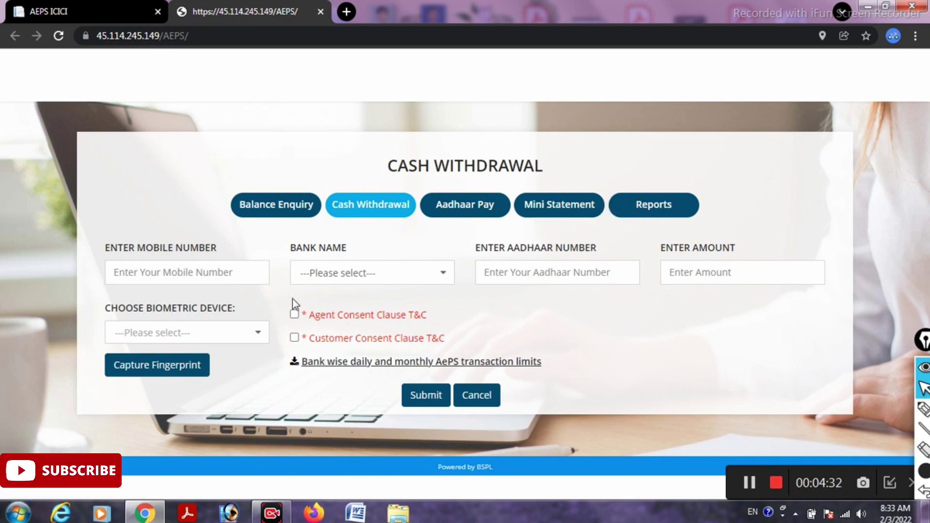
pyautogui.click(275, 210)
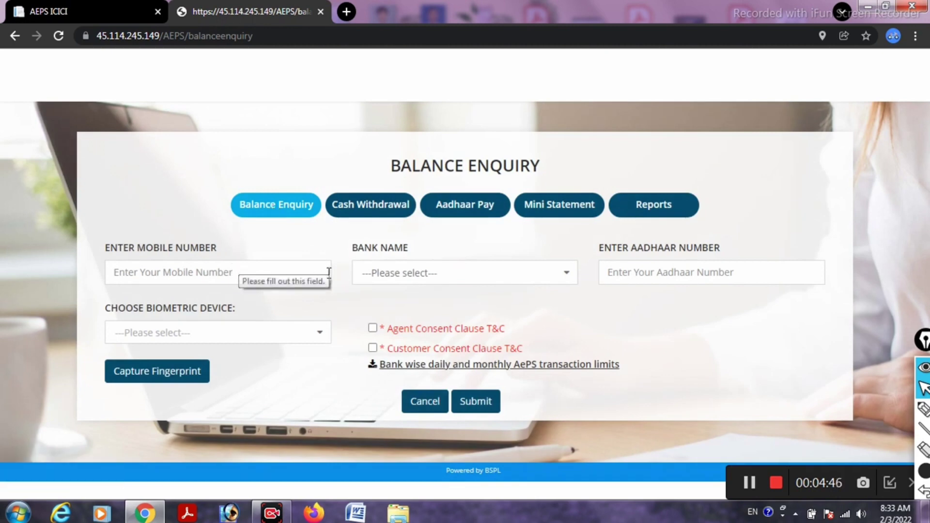
# Select Bank Of Baroda as the bank and Mantra MFS 100 as the biometric device for the balance enquiry
pyautogui.click(403, 272)
pyautogui.scroll(-1, 414, 225)
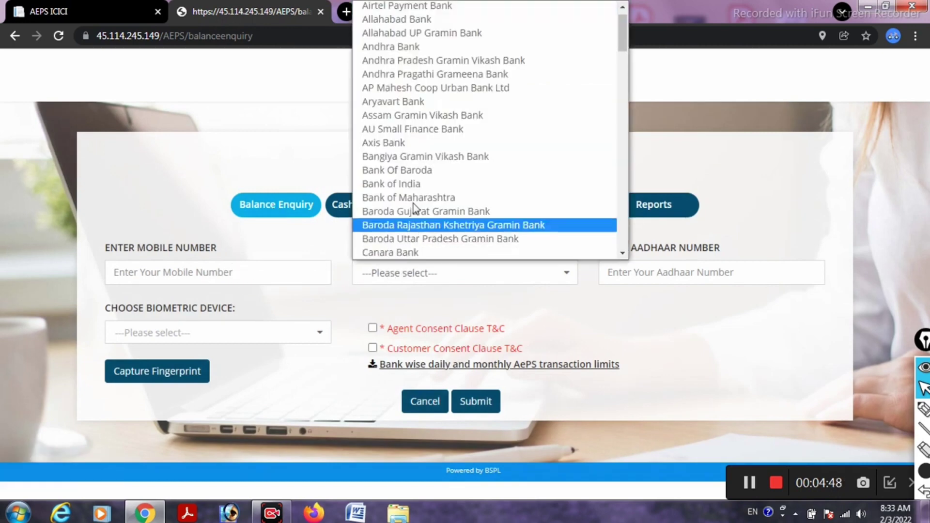
pyautogui.click(409, 170)
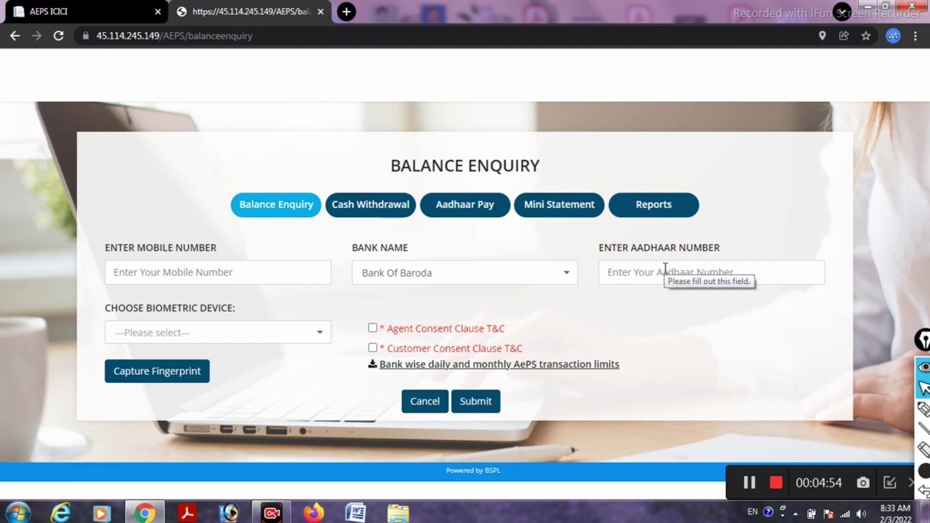
pyautogui.click(147, 336)
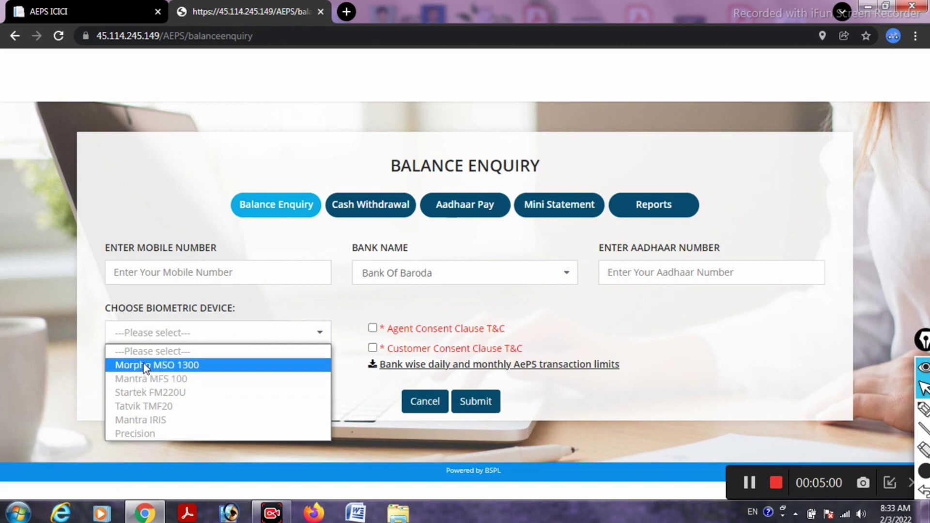
pyautogui.click(144, 379)
pyautogui.click(160, 385)
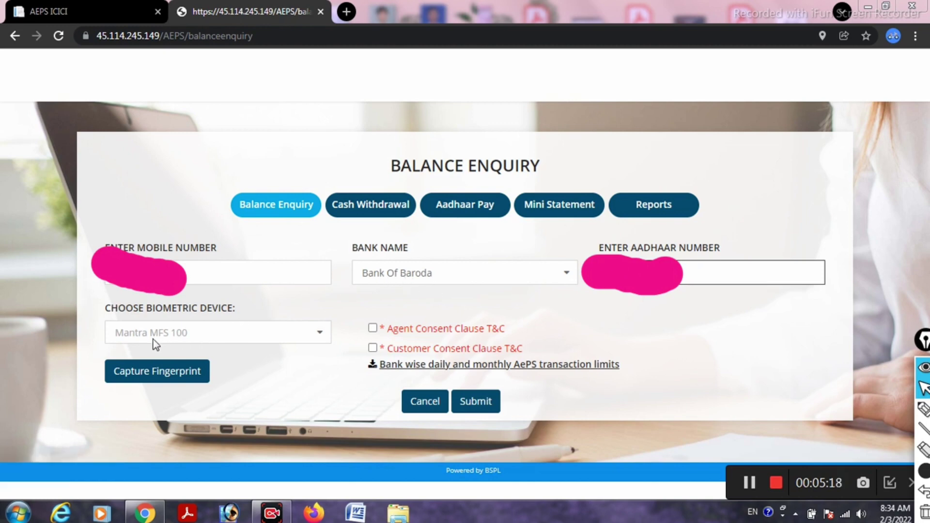
# Capture the customer's fingerprint for the balance enquiry
pyautogui.click(128, 381)
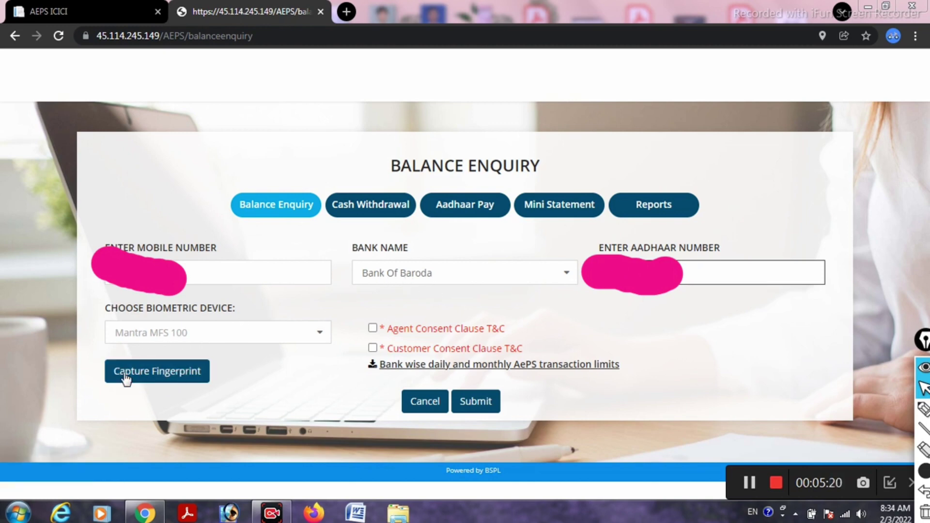
pyautogui.click(175, 377)
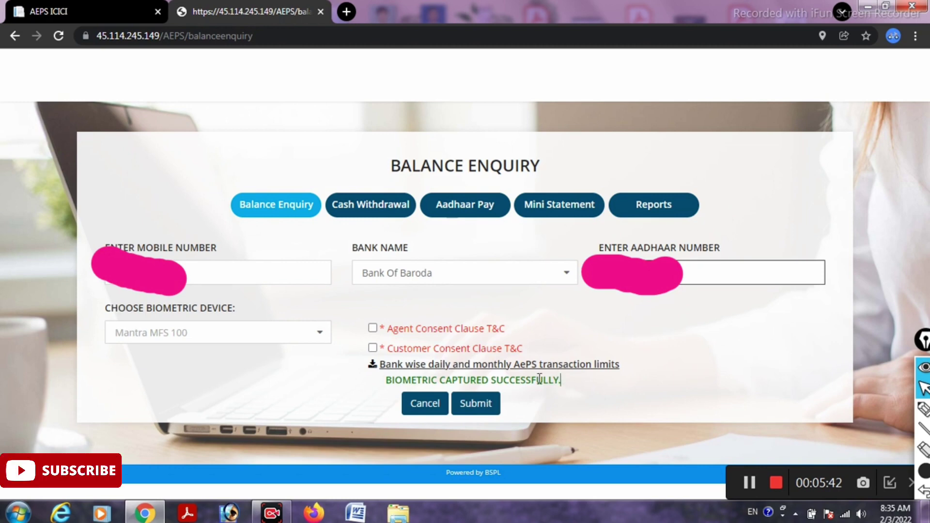
pyautogui.moveTo(560, 380); pyautogui.dragTo(379, 380)
pyautogui.click(374, 400)
# Accept the Agent and Customer Consent Clause T&C and submit the balance enquiry
pyautogui.click(373, 328)
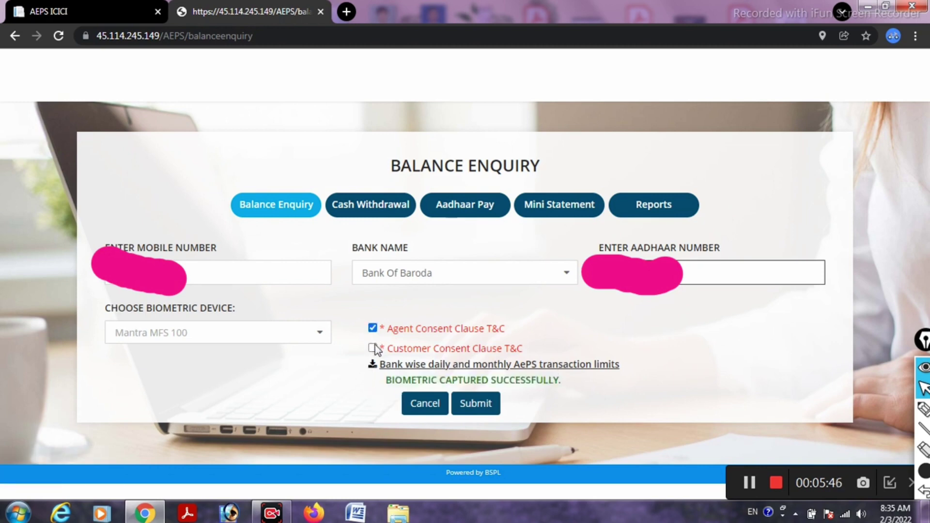
pyautogui.click(372, 348)
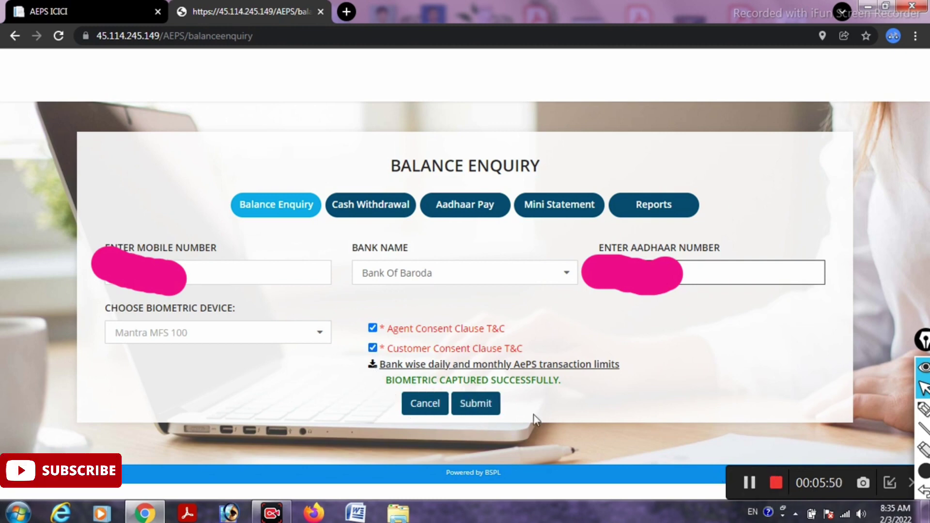
pyautogui.click(481, 403)
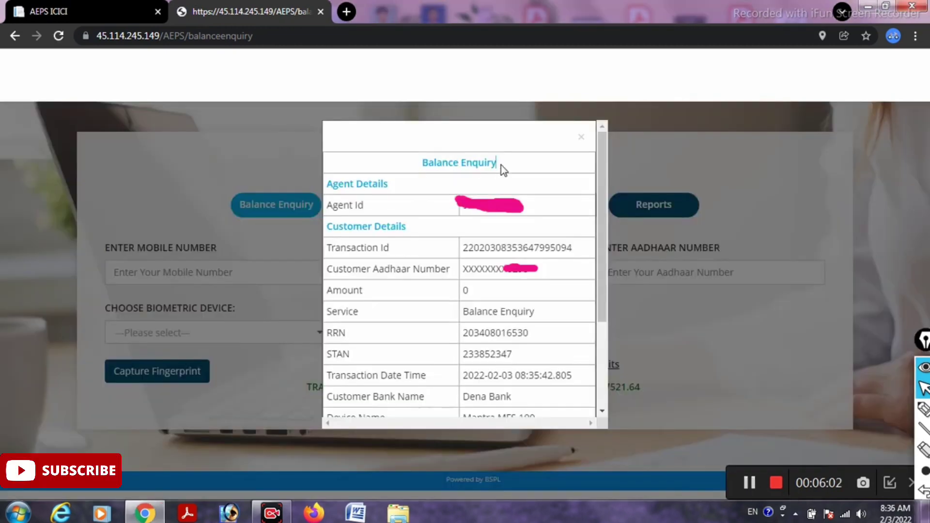
# Examine the Balance Enquiry receipt from the transaction ID, service, RRN and STAN down to the status and customer's available balance
pyautogui.moveTo(501, 166); pyautogui.dragTo(420, 166)
pyautogui.click(428, 178)
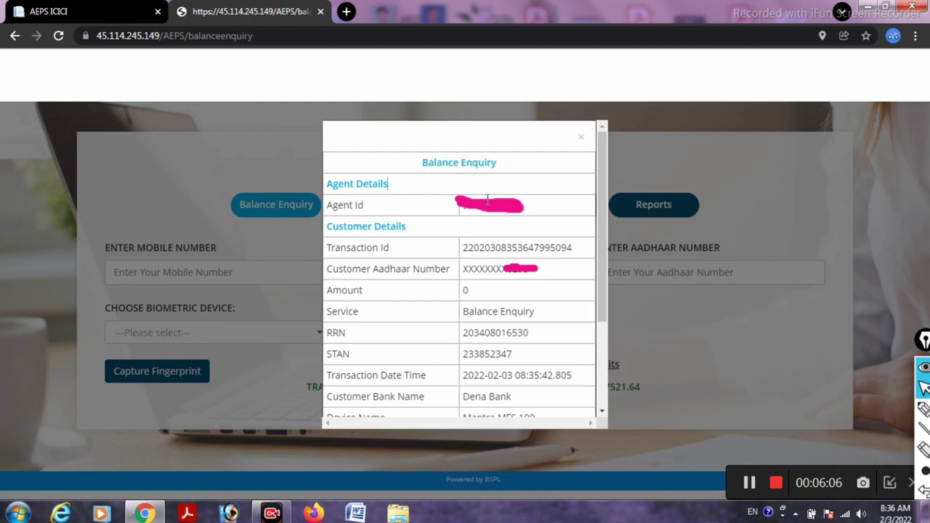
pyautogui.moveTo(537, 248); pyautogui.dragTo(464, 251)
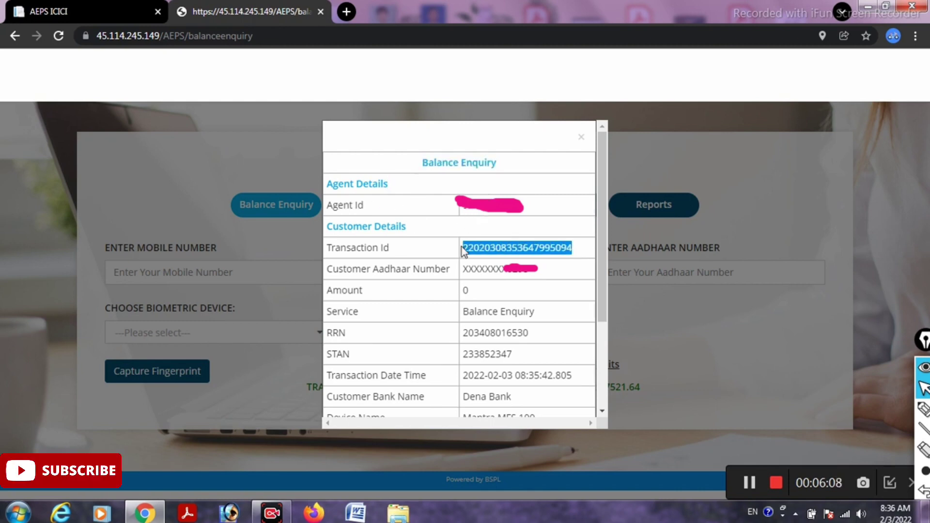
pyautogui.click(509, 291)
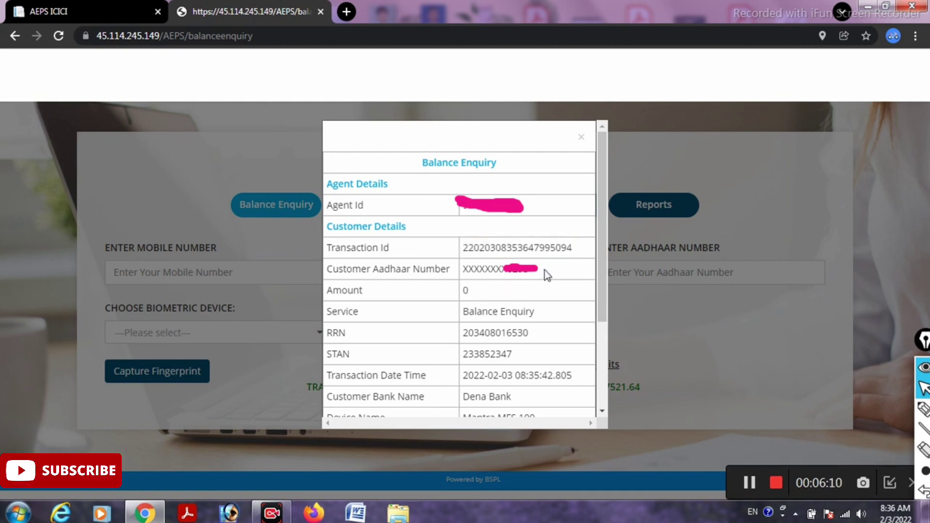
pyautogui.moveTo(545, 269); pyautogui.dragTo(466, 267)
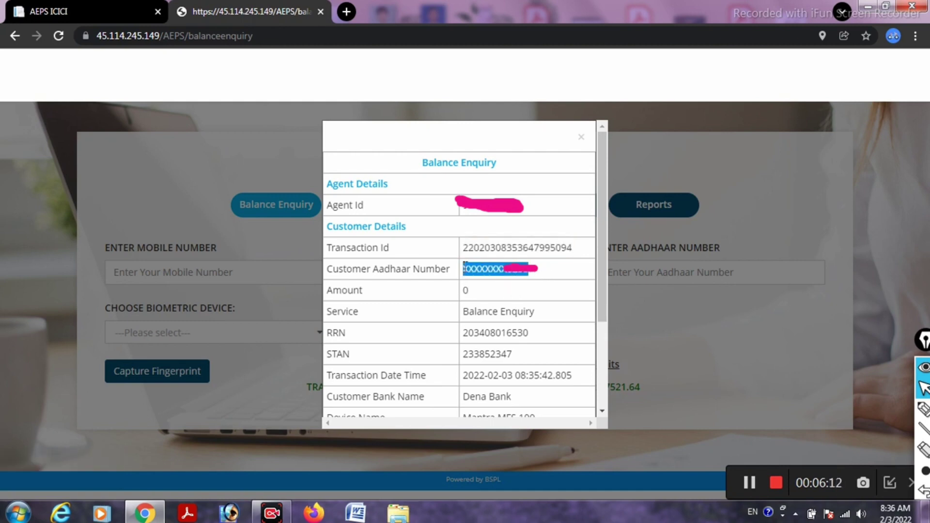
pyautogui.moveTo(545, 316); pyautogui.dragTo(463, 314)
pyautogui.moveTo(534, 335); pyautogui.dragTo(462, 335)
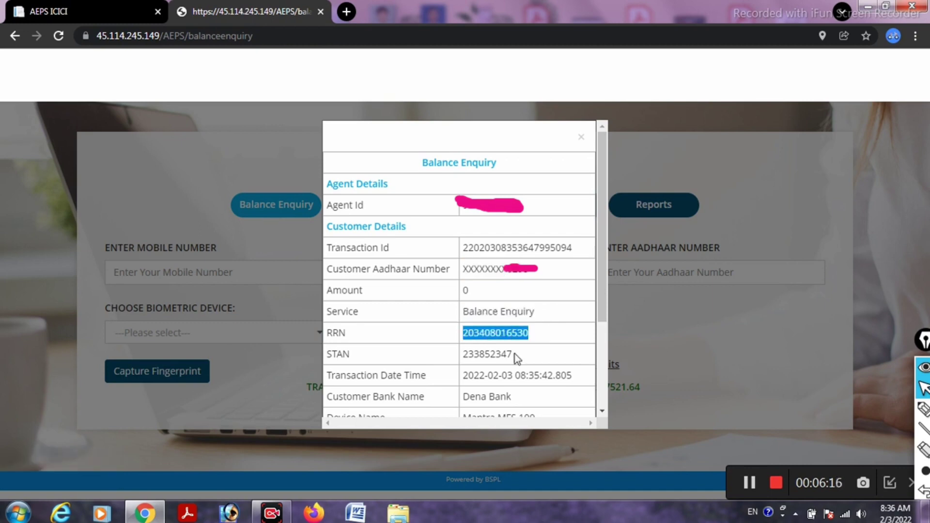
pyautogui.moveTo(513, 354); pyautogui.dragTo(474, 354)
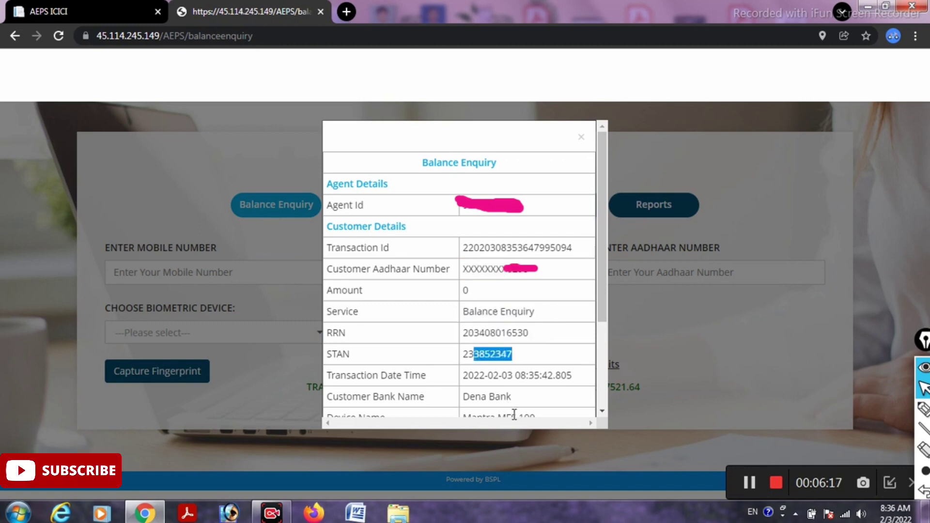
pyautogui.click(539, 367)
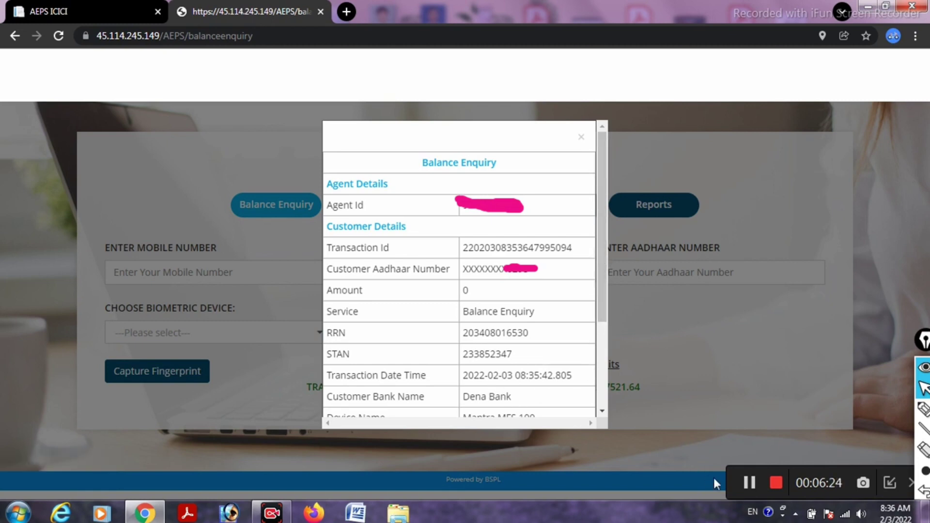
pyautogui.scroll(-3, 606, 295)
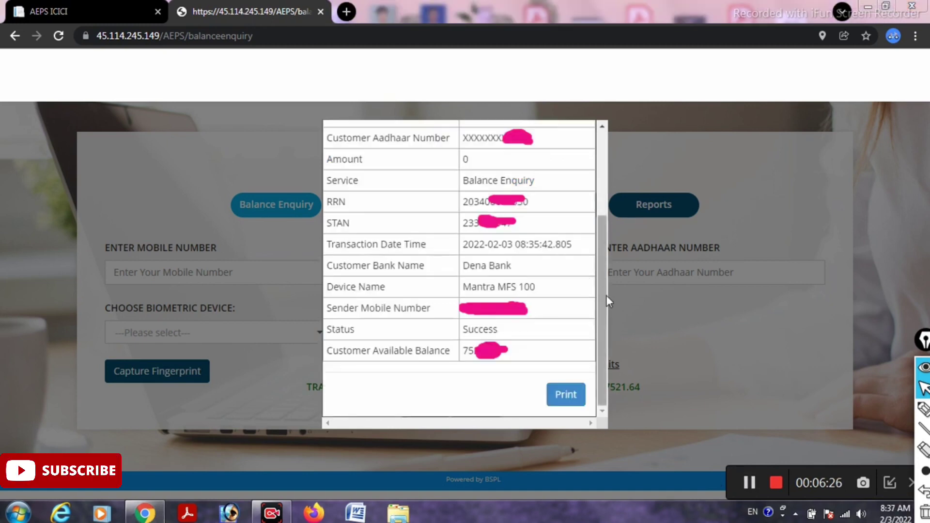